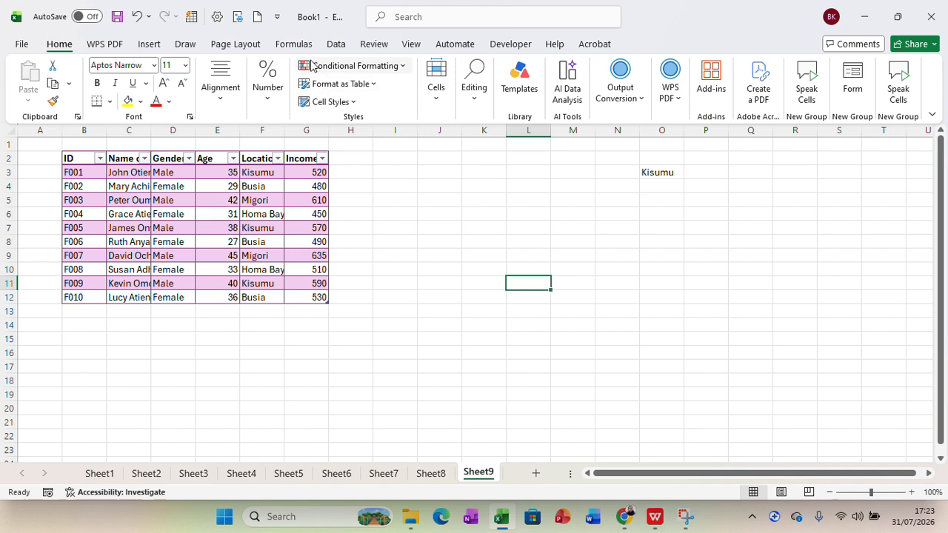
AutoSum the Income range G3:G12 into L11, giving 5385, and check the status bar sum.
click(283, 47)
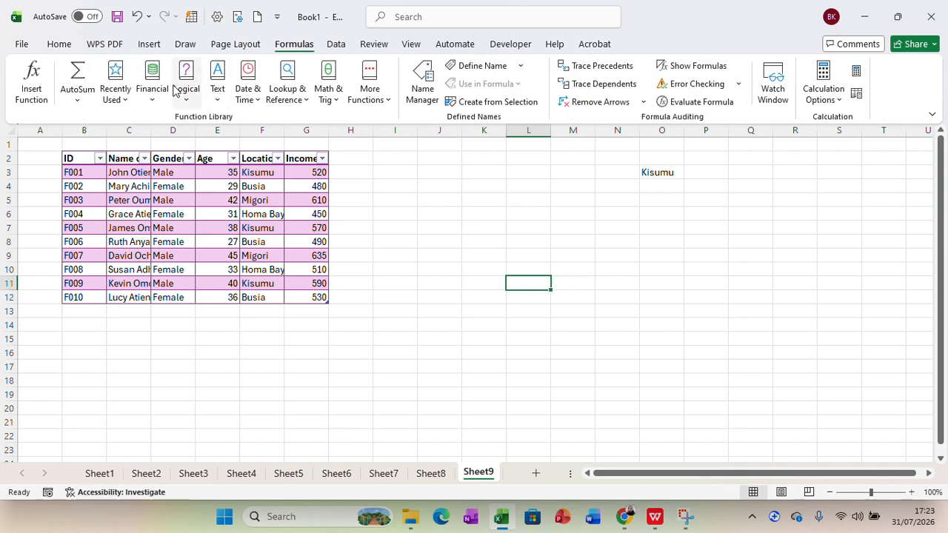
click(78, 99)
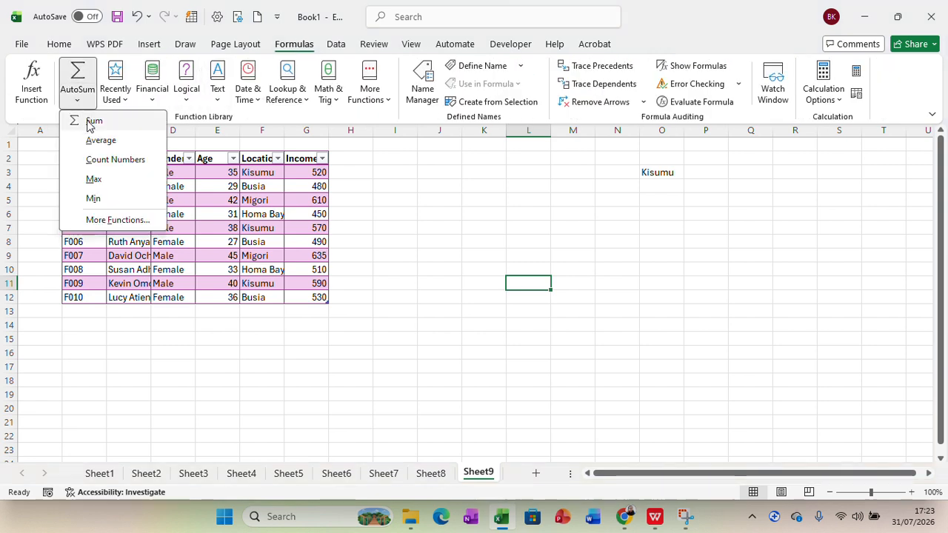
click(91, 121)
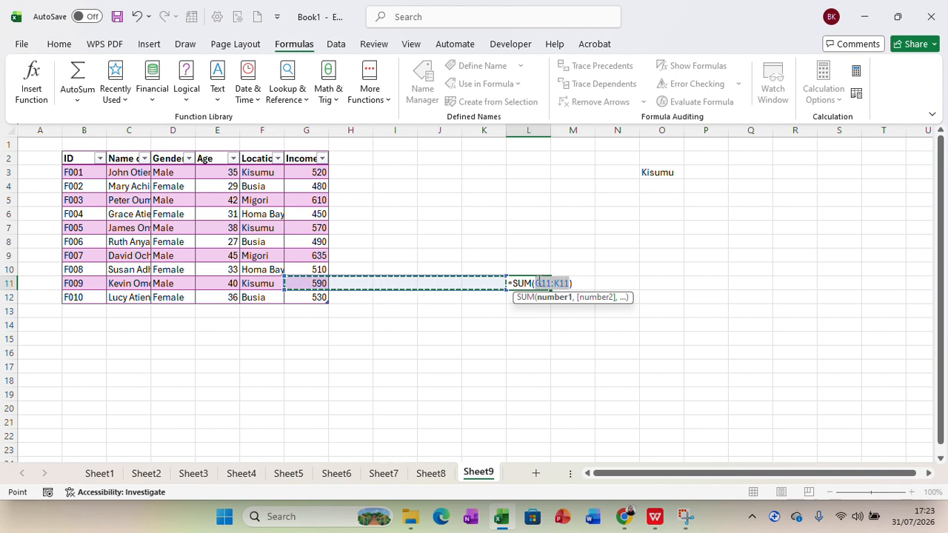
key(BackSpace)
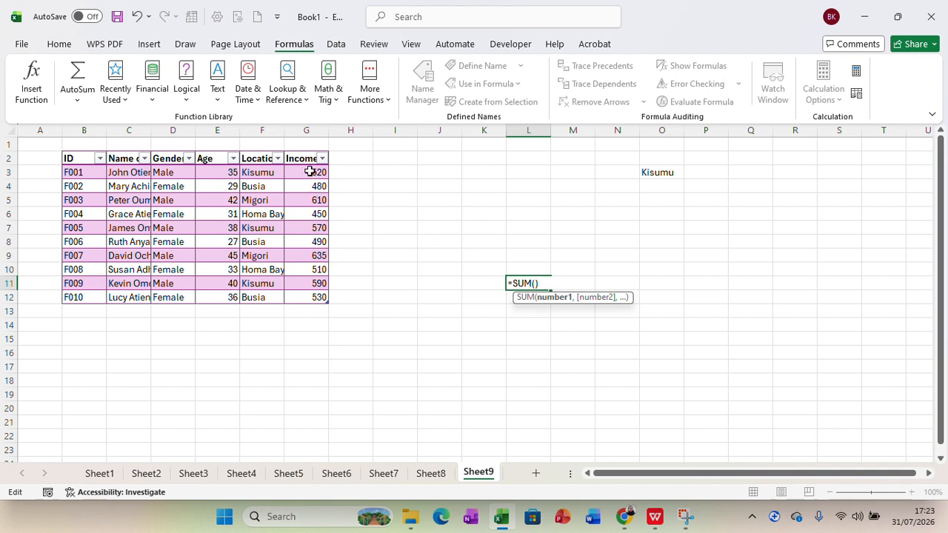
drag(309, 171, 311, 294)
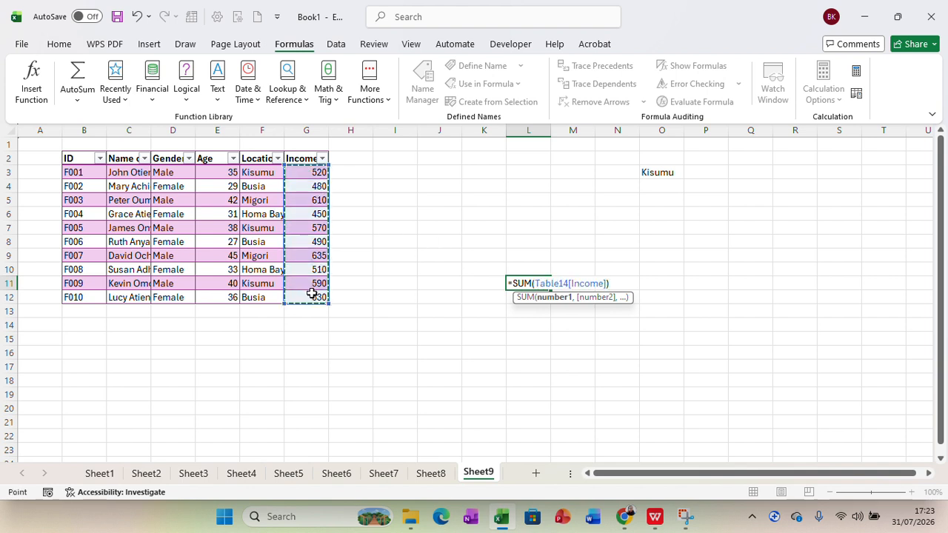
key(Return)
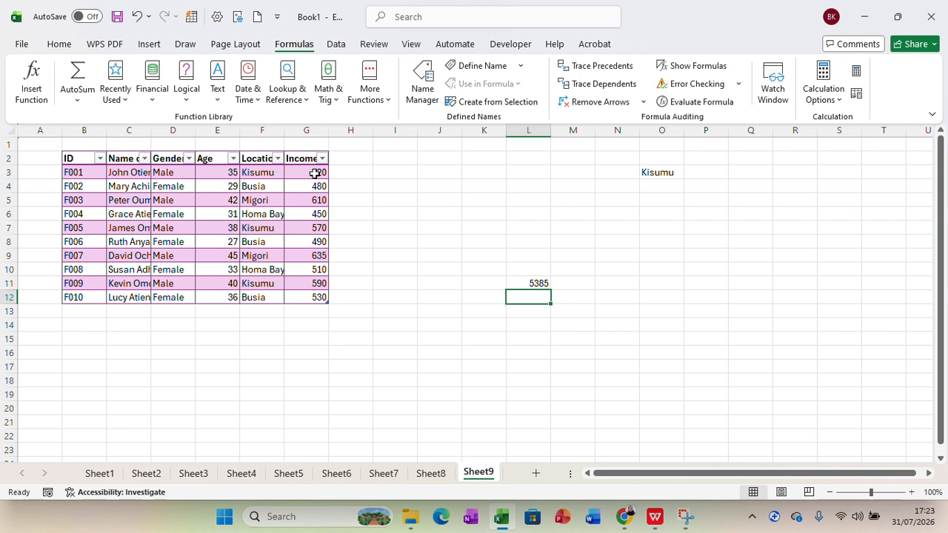
drag(312, 172, 310, 299)
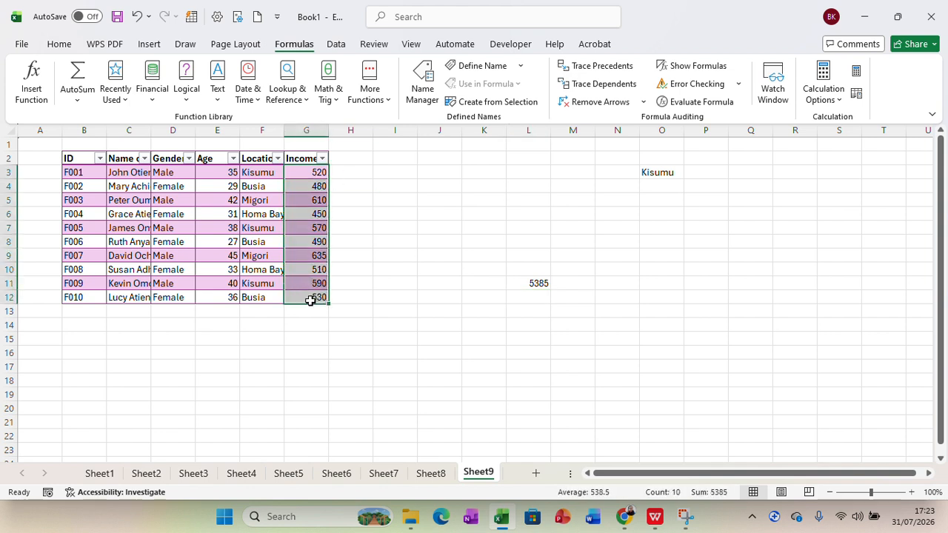
Change the L11 formula to sum the Age column instead of Income.
click(539, 284)
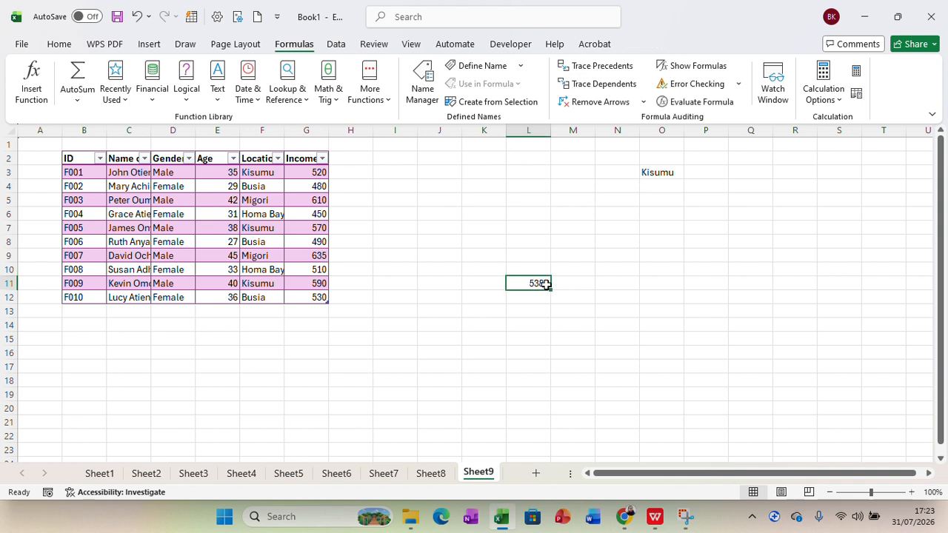
double_click(546, 284)
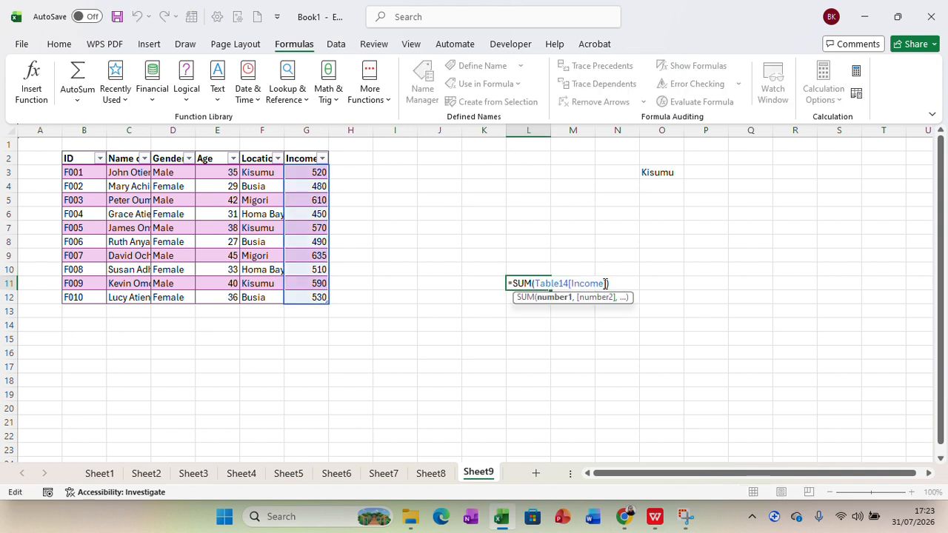
drag(608, 285, 534, 284)
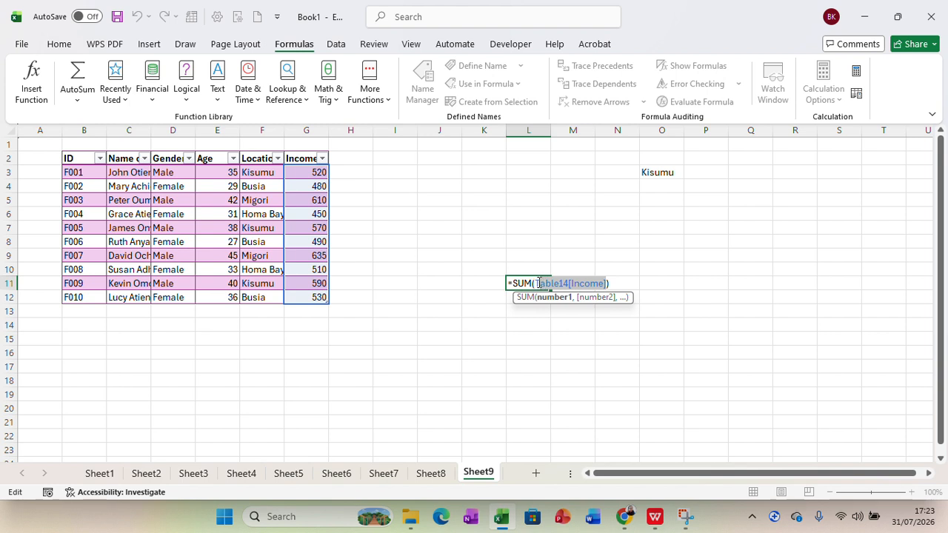
key(BackSpace)
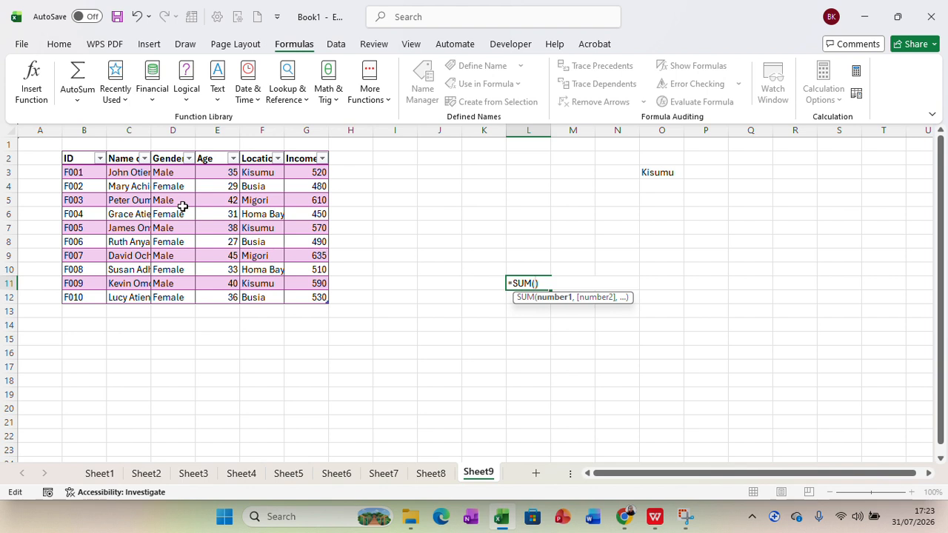
click(219, 173)
drag(220, 173, 225, 294)
key(Return)
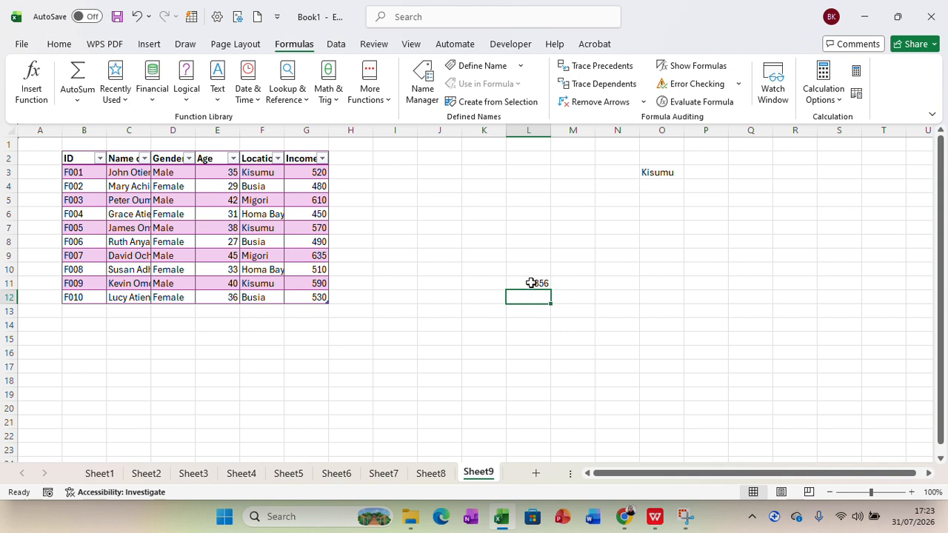
Delete the whole formula from L11 so the cell is empty.
click(626, 299)
click(667, 300)
double_click(537, 283)
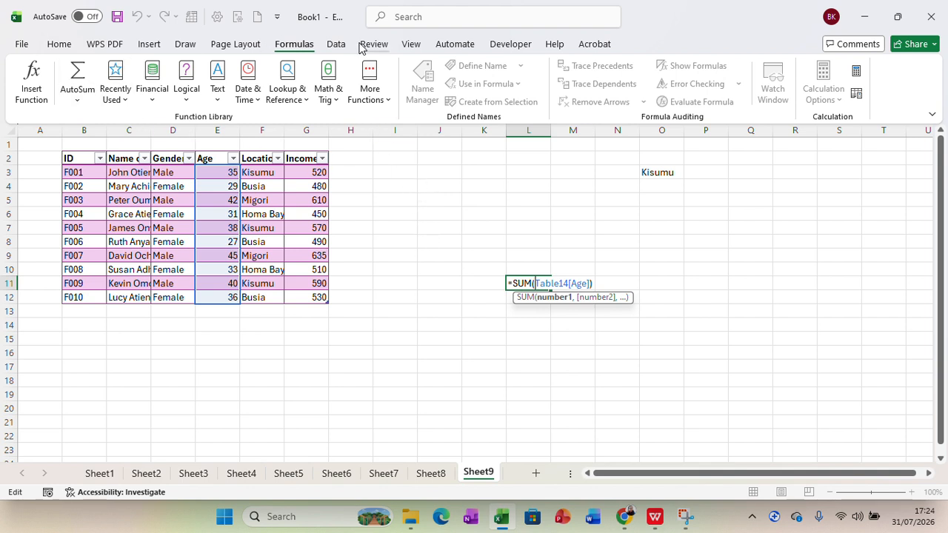
click(80, 102)
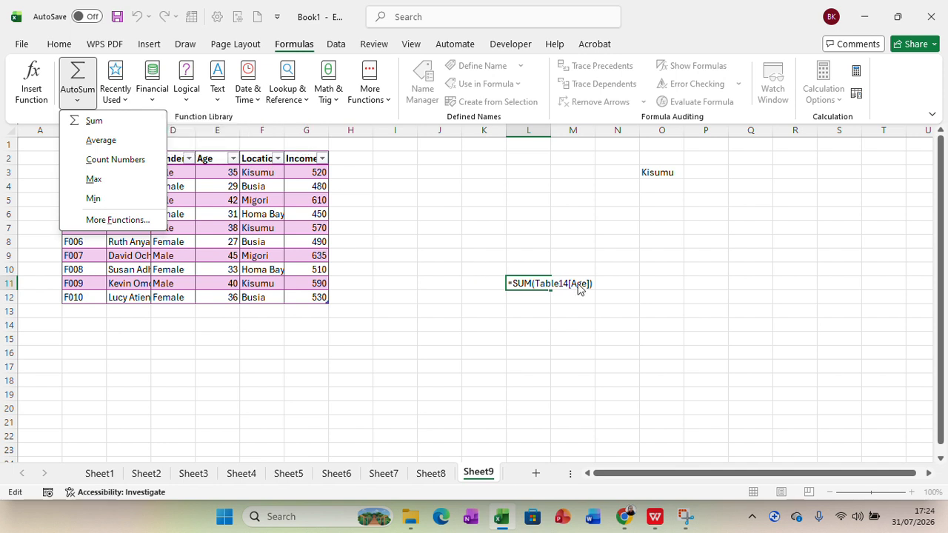
click(551, 283)
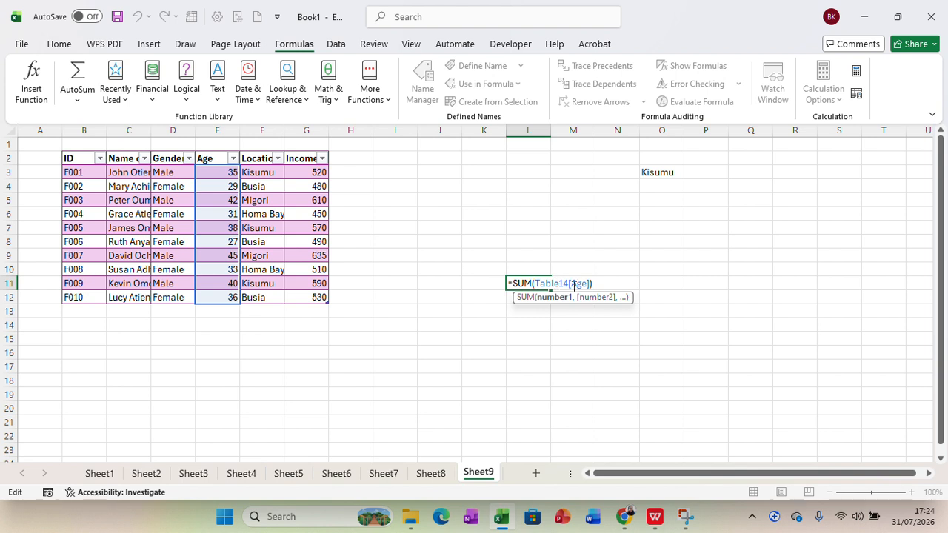
drag(595, 284, 499, 282)
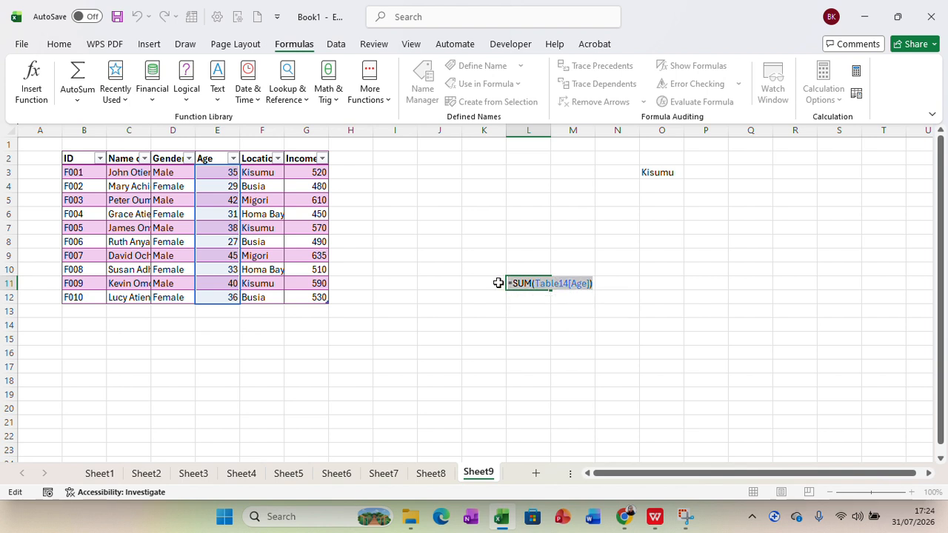
key(BackSpace)
click(387, 173)
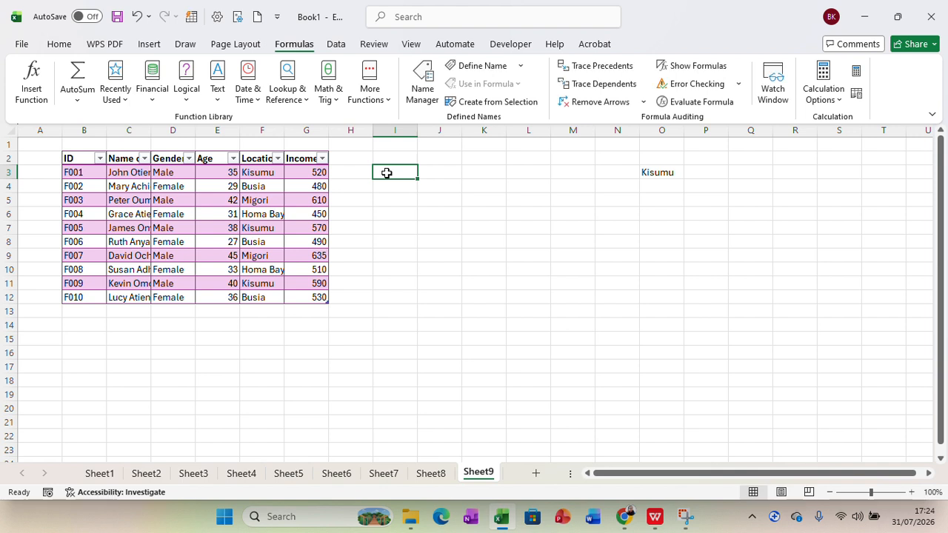
Enter a SUM of the whole Income column in I3, showing 5385.
text(=)
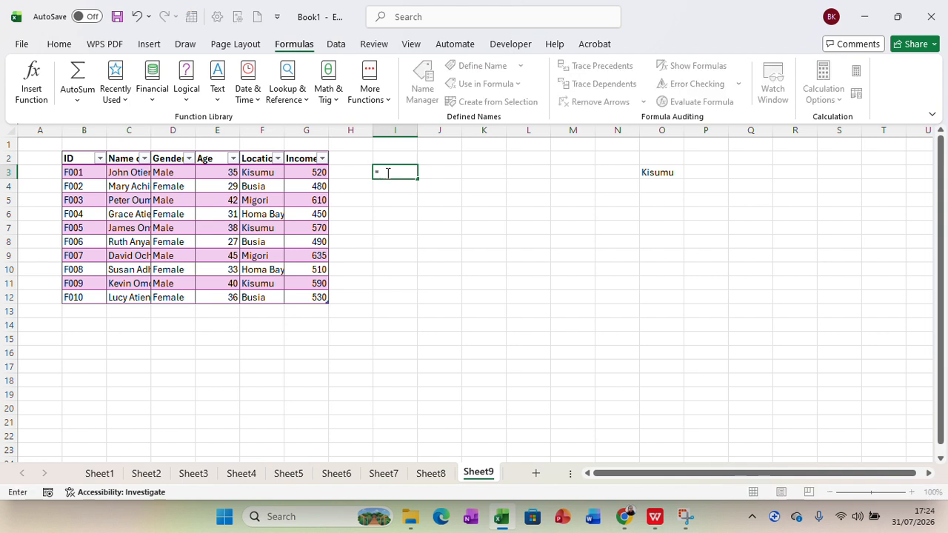
text(Sum)
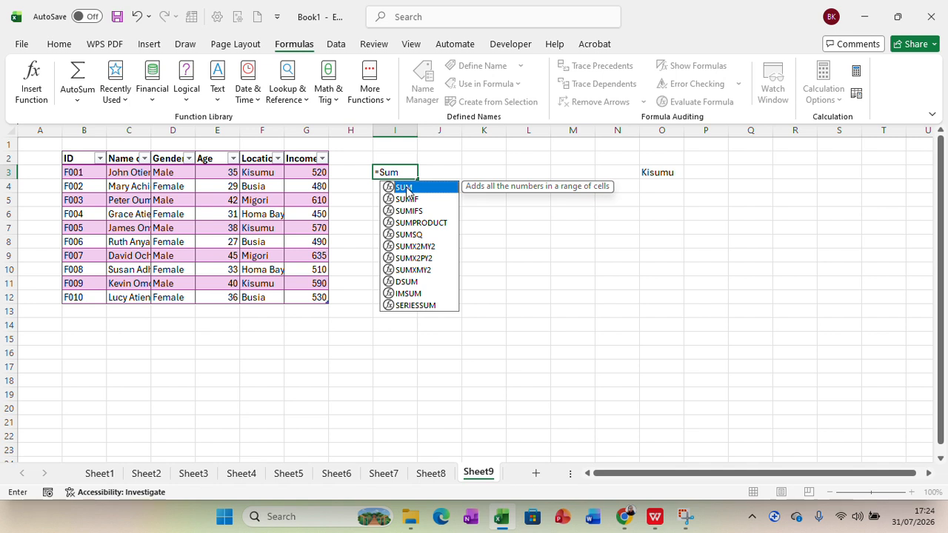
double_click(407, 191)
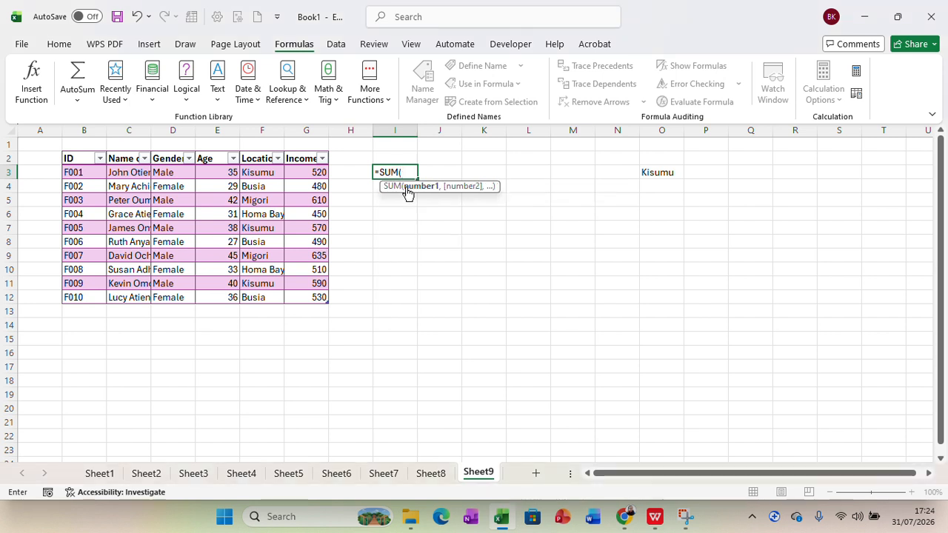
click(308, 173)
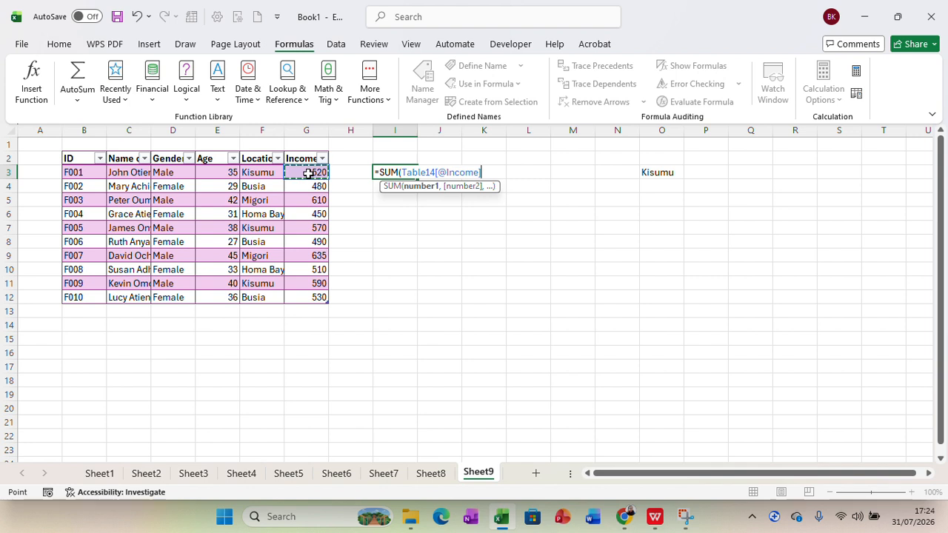
key(ctrl+space)
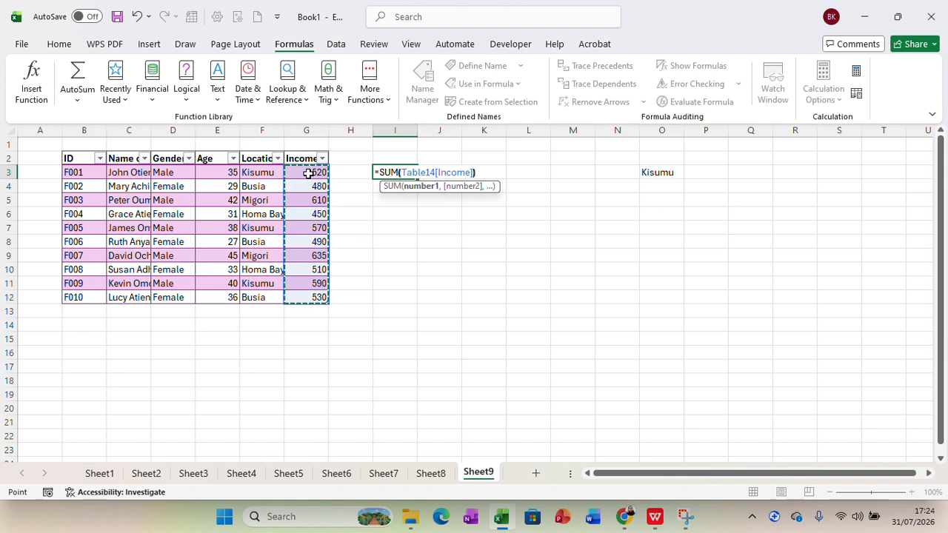
text())
key(Return)
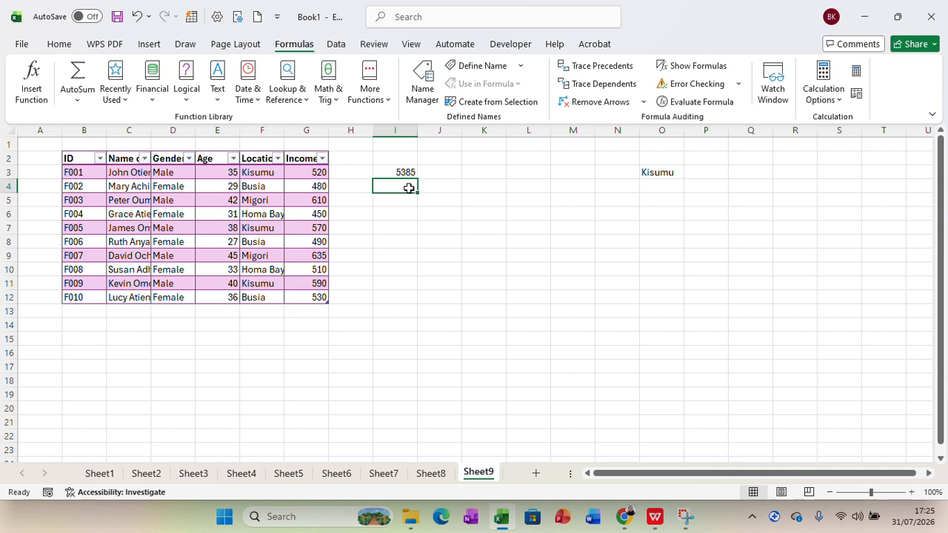
click(481, 211)
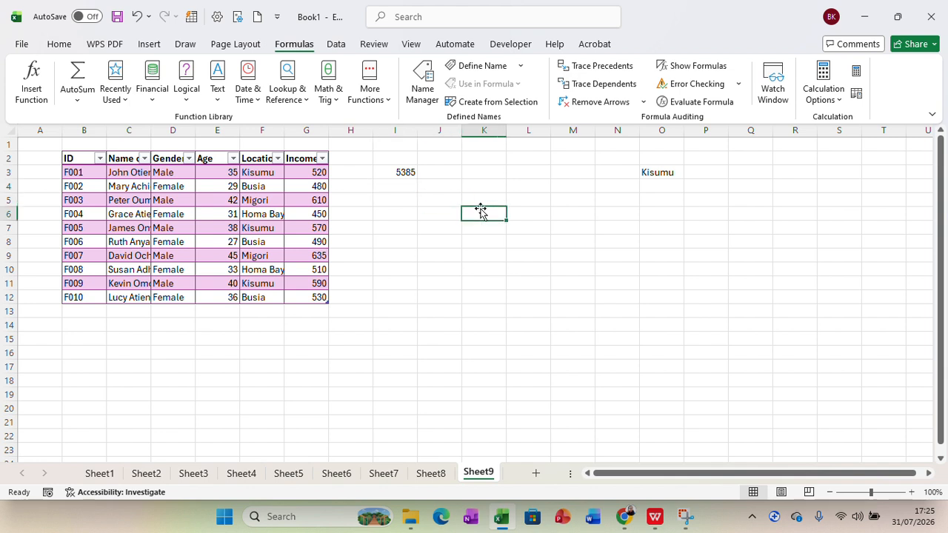
Start a SUMIF formula in cell I6.
click(77, 100)
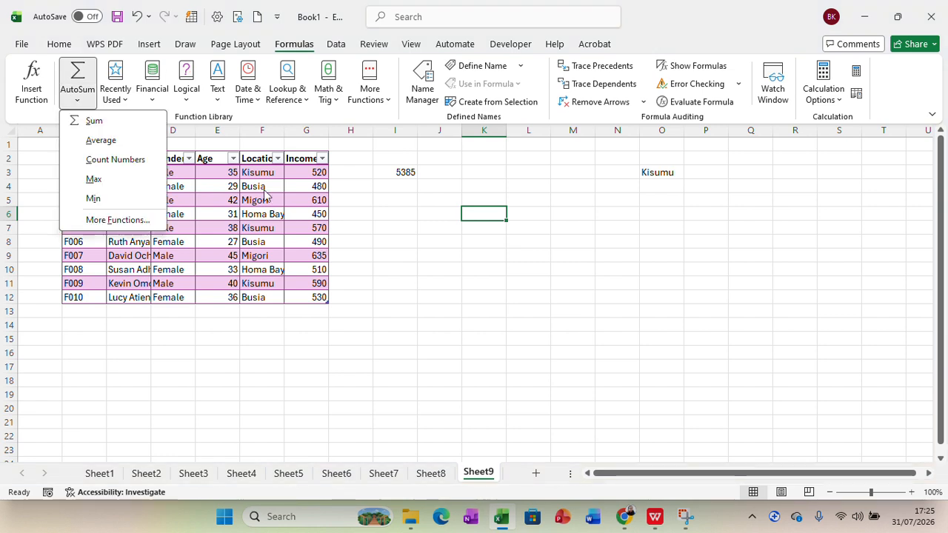
click(117, 220)
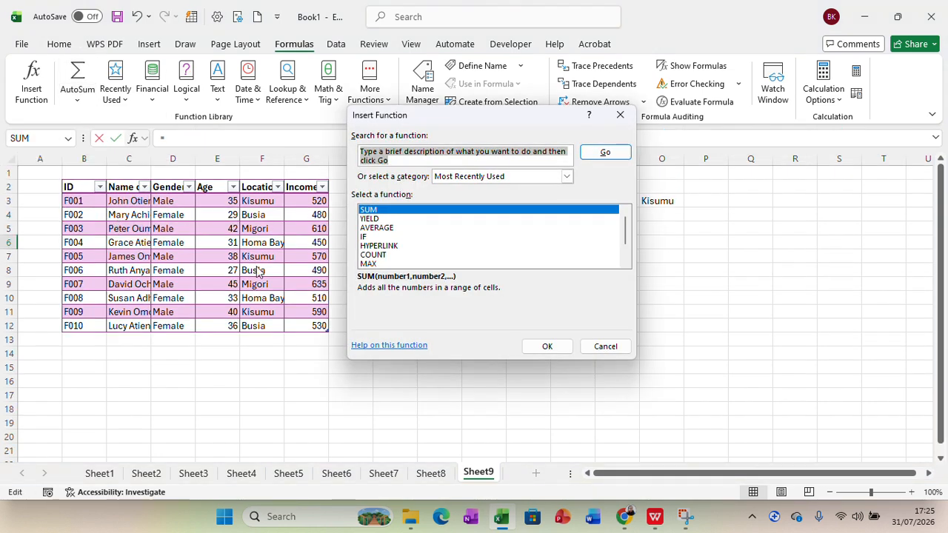
click(621, 116)
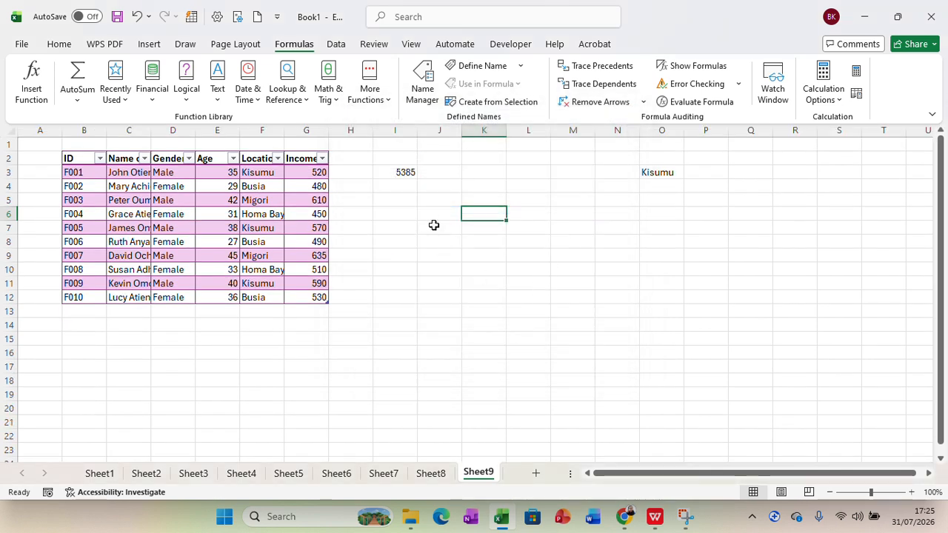
click(402, 214)
text(=)
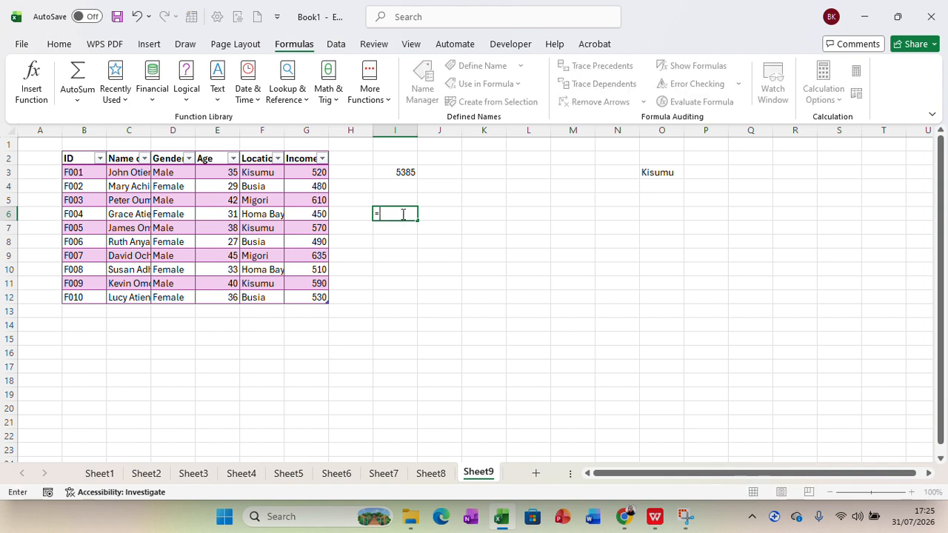
text(sum)
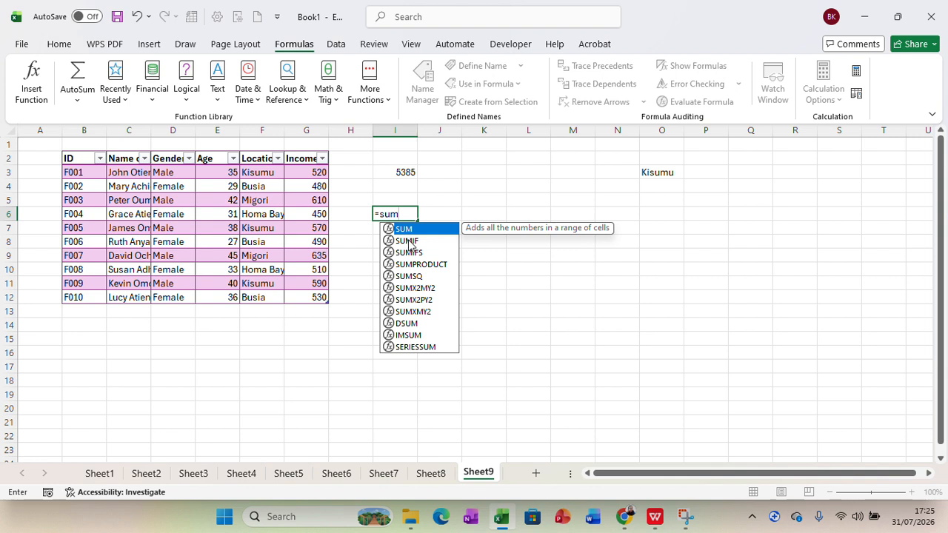
click(409, 241)
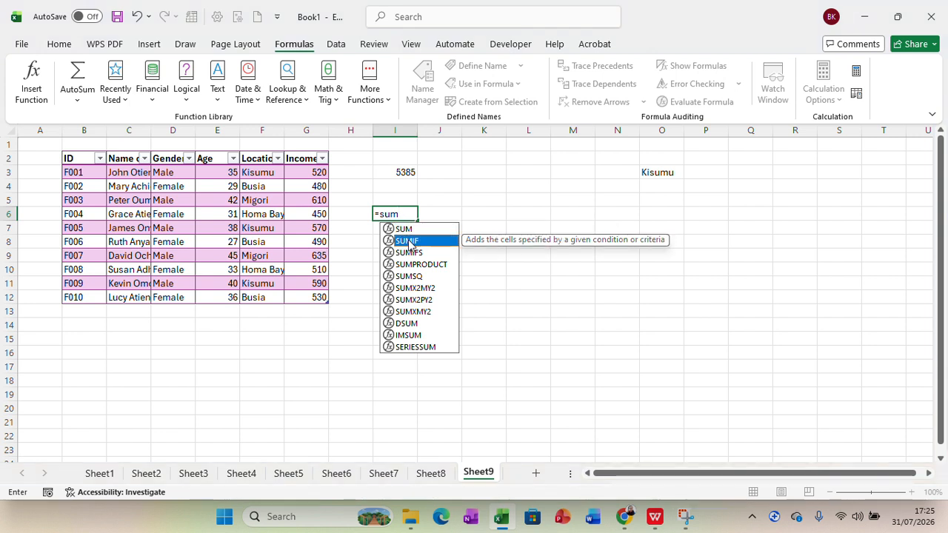
double_click(409, 241)
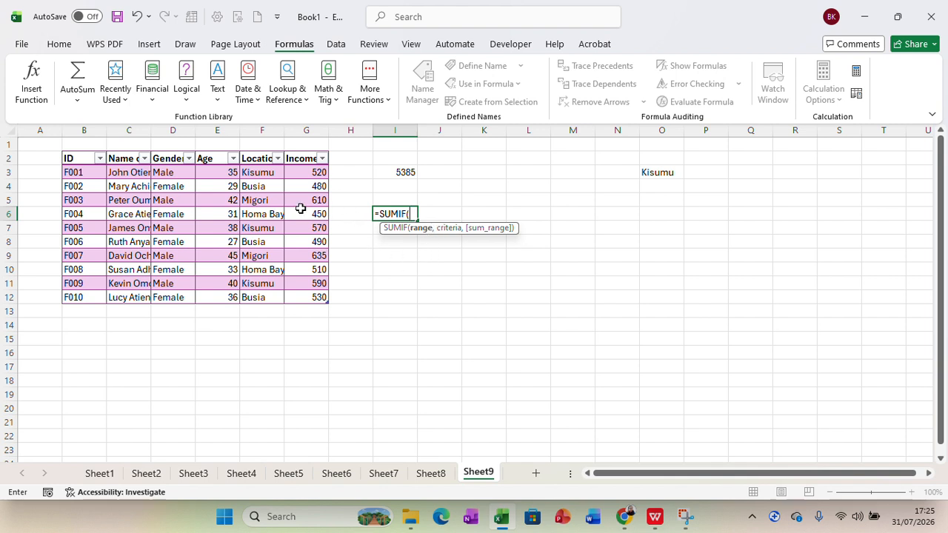
Complete it as SUMIF(Table14[Location],O3,Table14[Income]), giving the Kisumu total 1680.
drag(259, 173, 261, 293)
text(,)
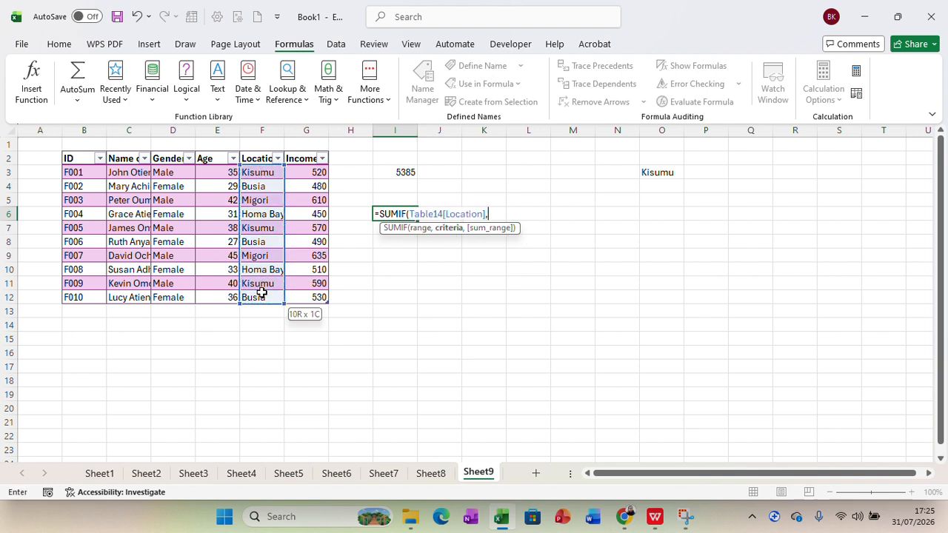
click(662, 173)
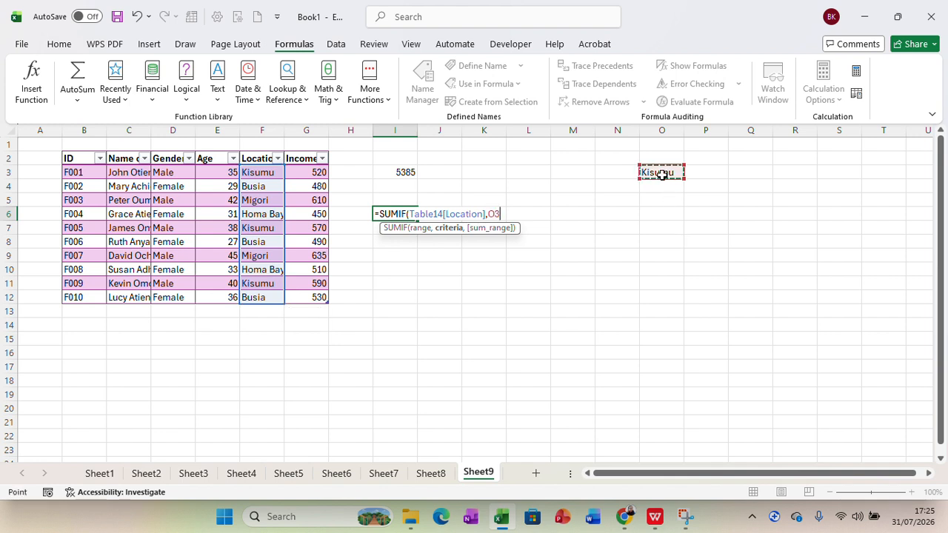
text(,)
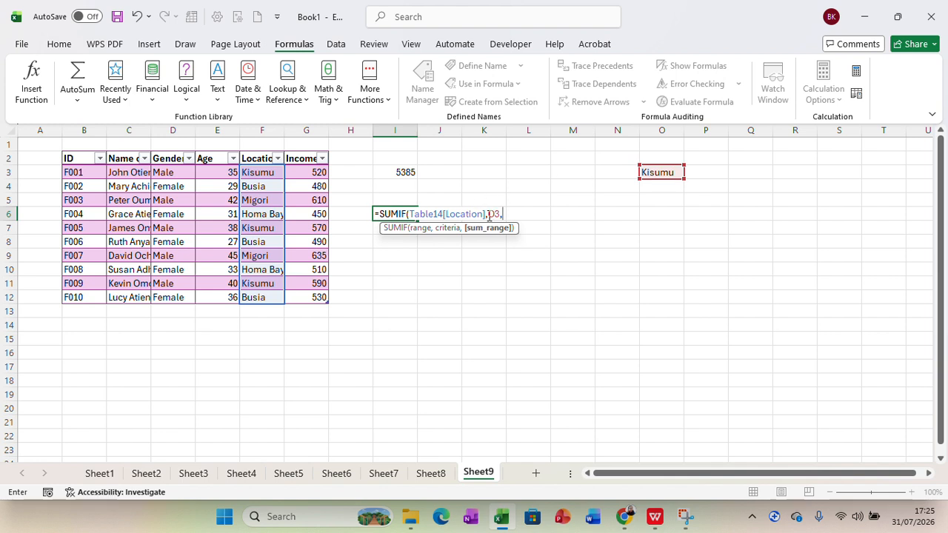
drag(315, 172, 307, 294)
text())
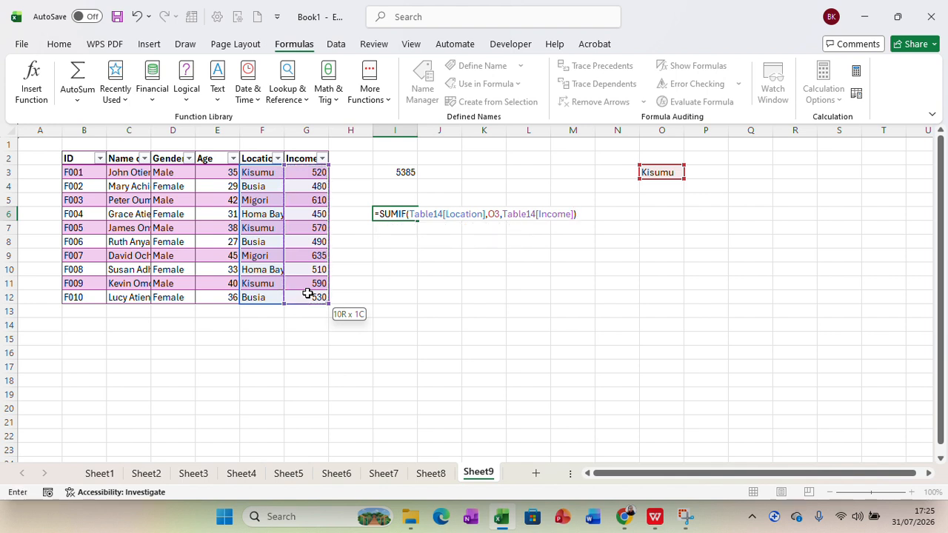
key(Return)
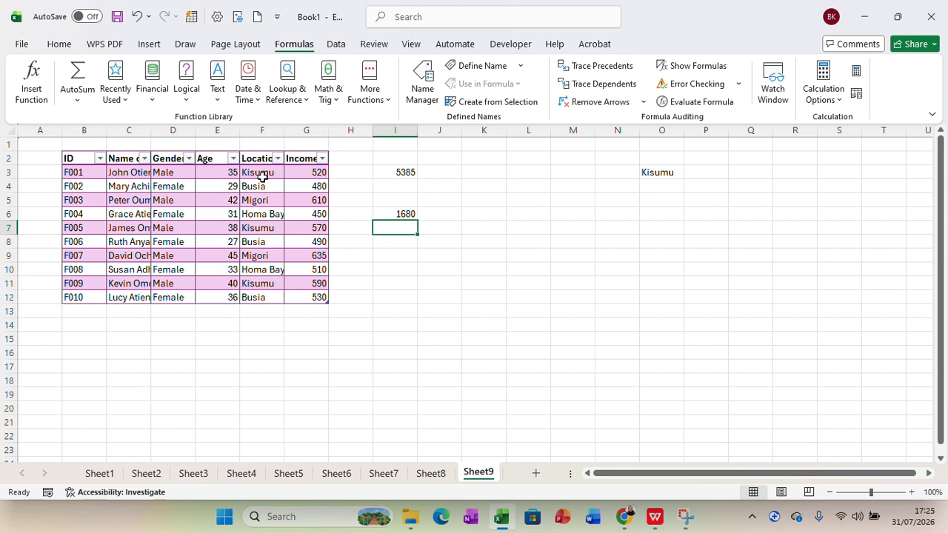
click(530, 226)
text(520)
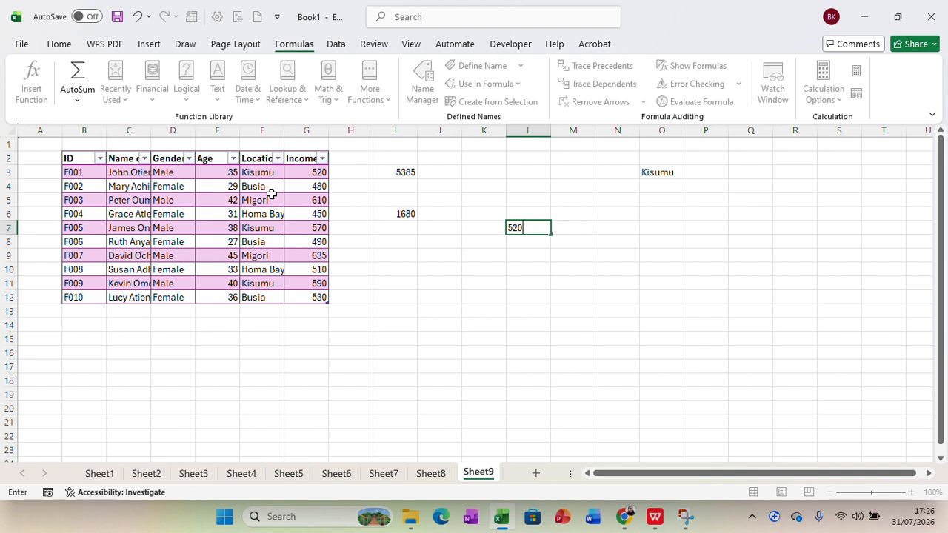
click(512, 243)
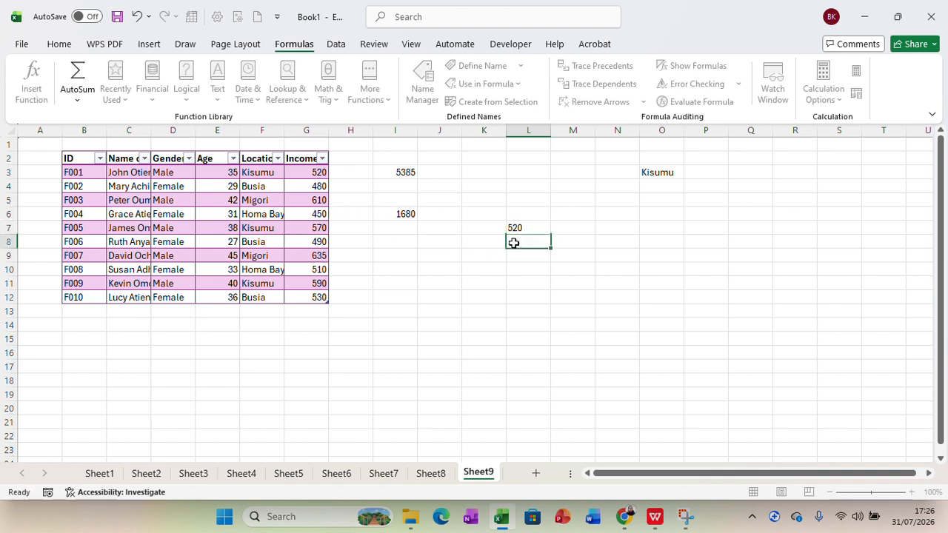
text(570)
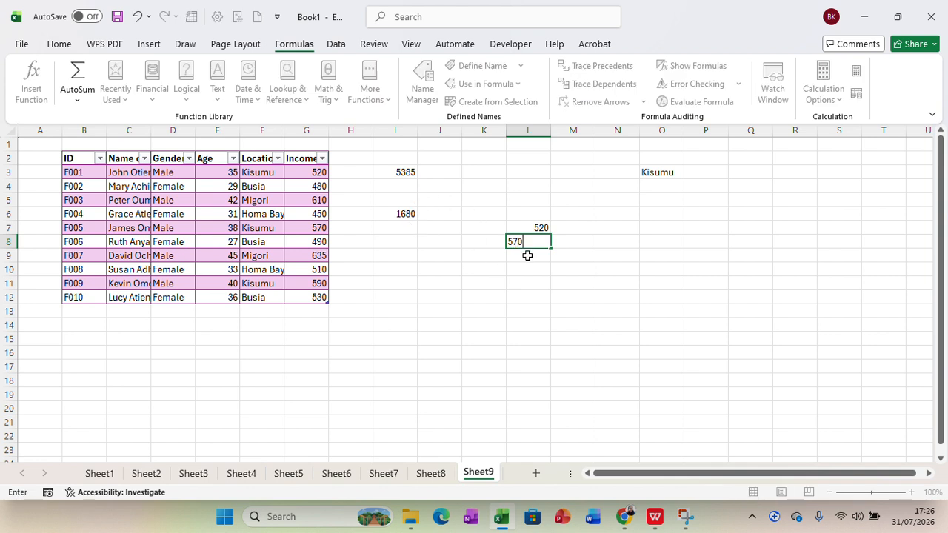
click(528, 255)
text(59)
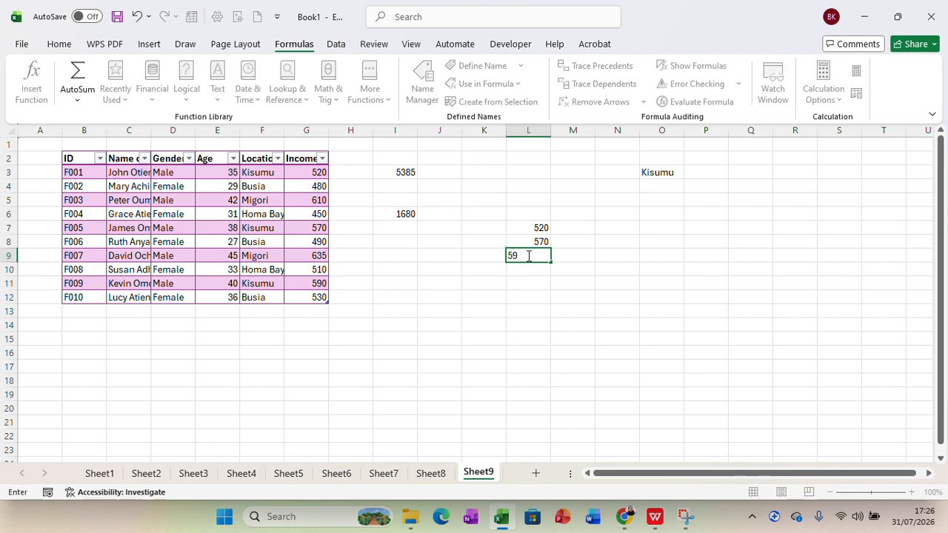
text(0)
click(605, 271)
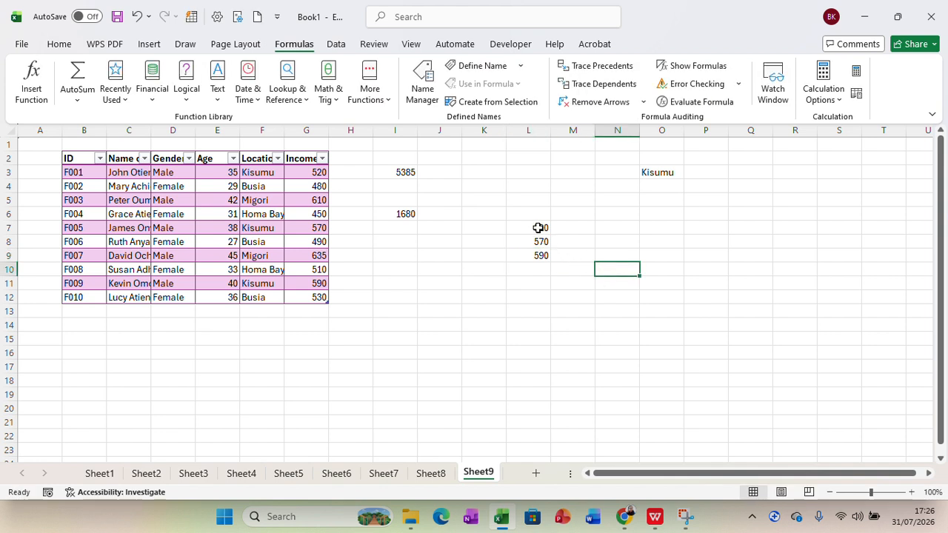
drag(538, 228, 537, 255)
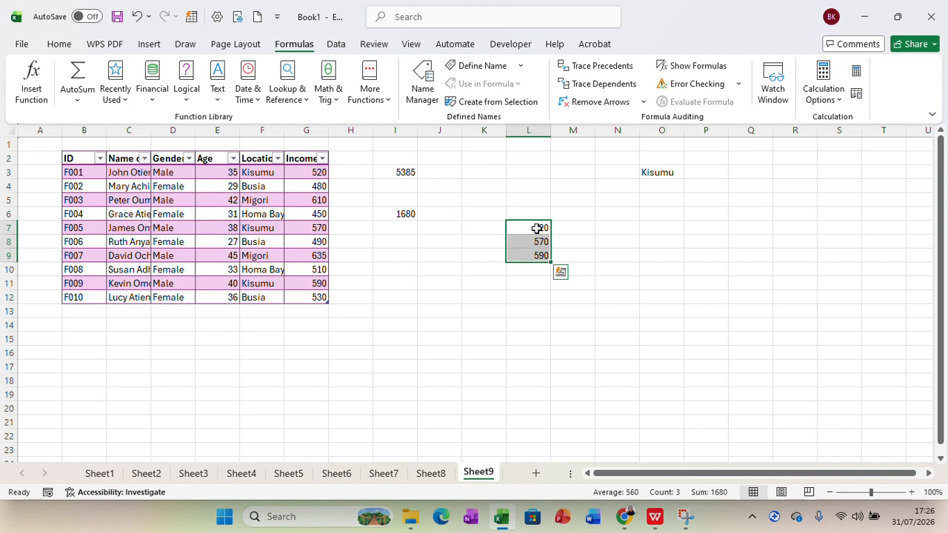
click(537, 228)
key(BackSpace)
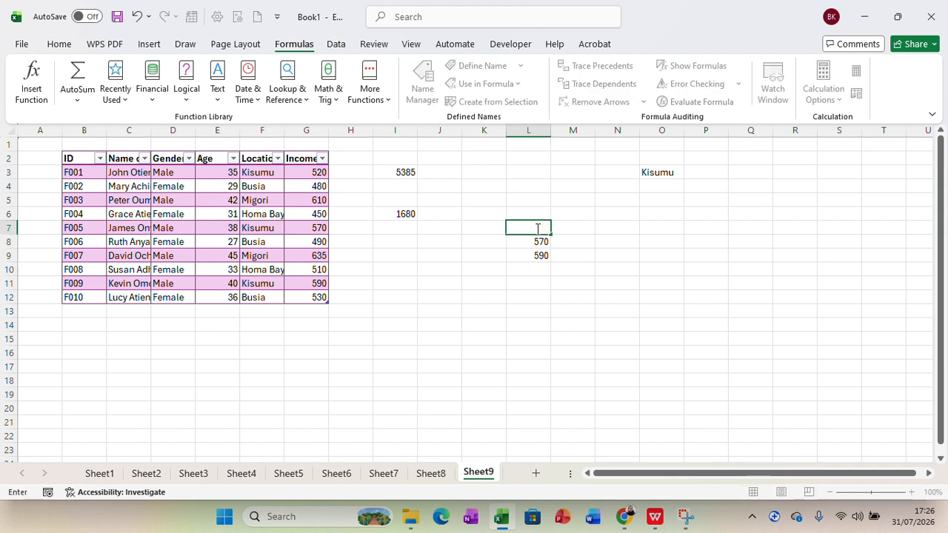
click(539, 241)
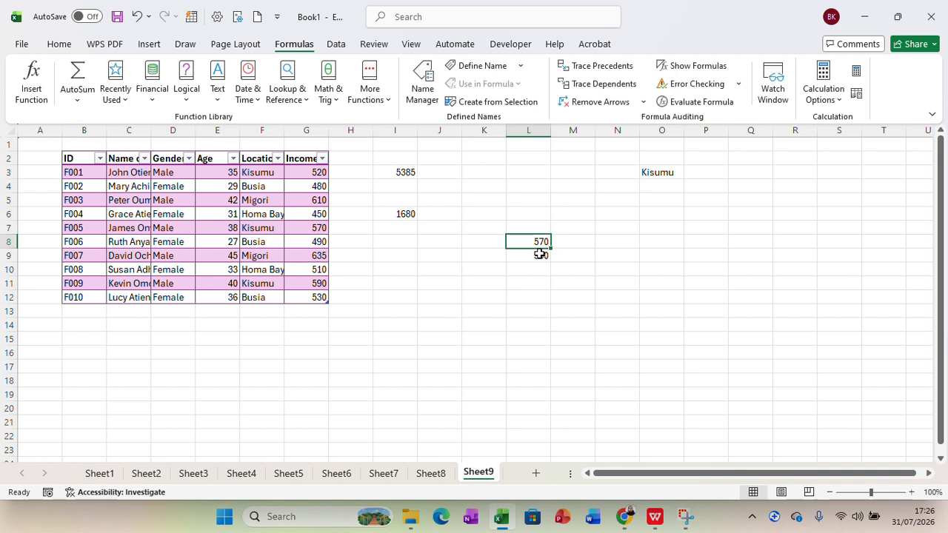
click(540, 254)
key(BackSpace)
click(529, 243)
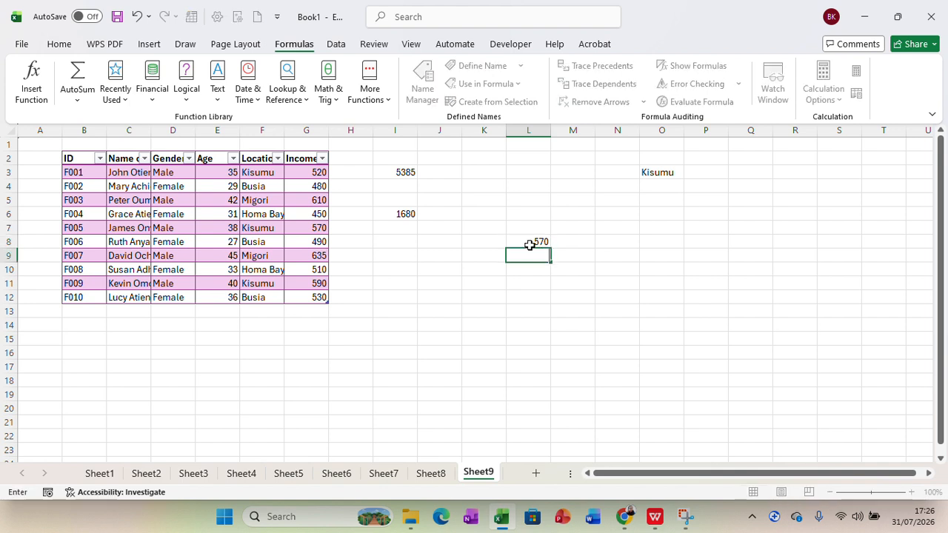
key(BackSpace)
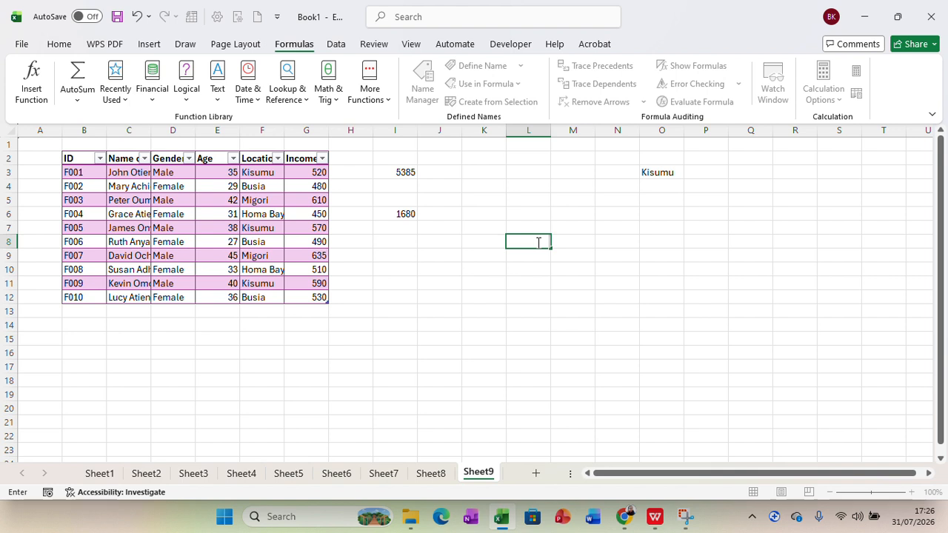
Enter 'Migori' in cell O7.
click(662, 229)
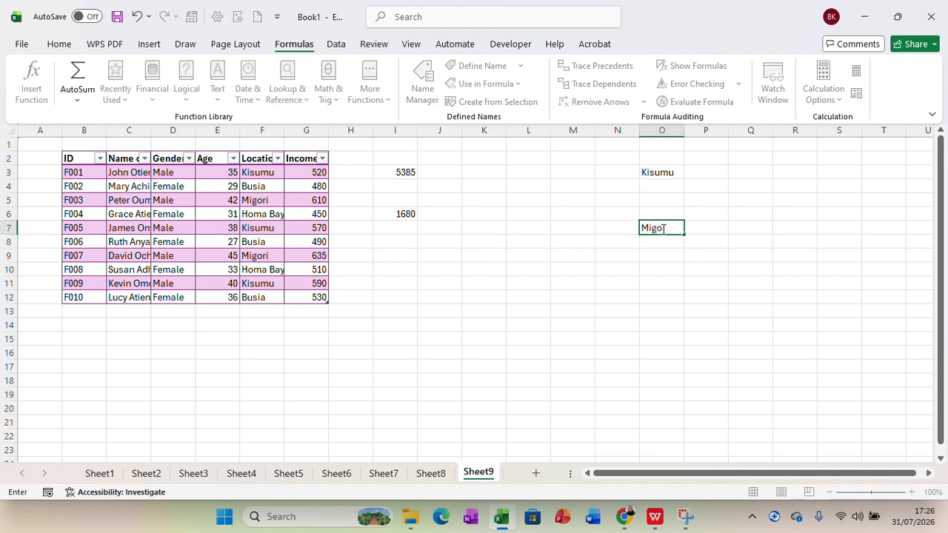
text(ri)
click(652, 252)
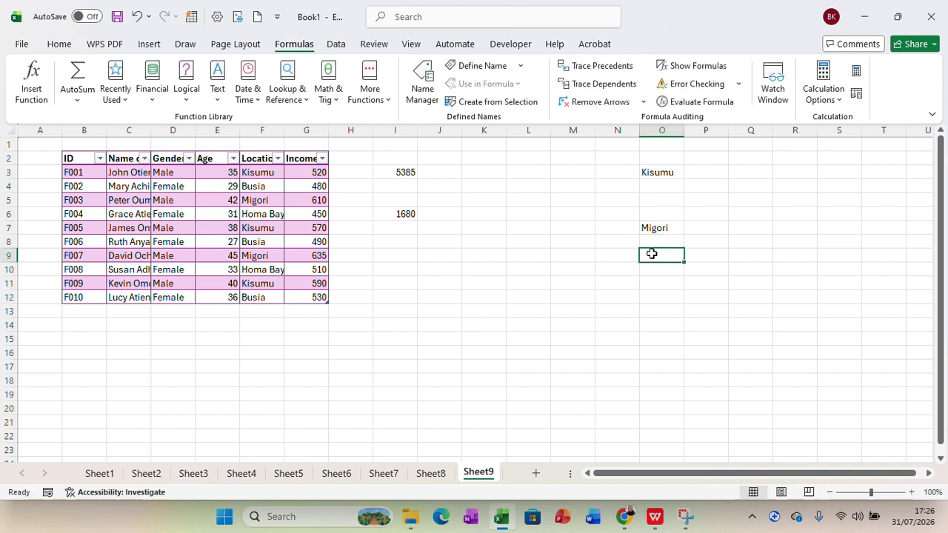
Review the Kisumu SUMIF formula in I6 without changing it.
click(404, 213)
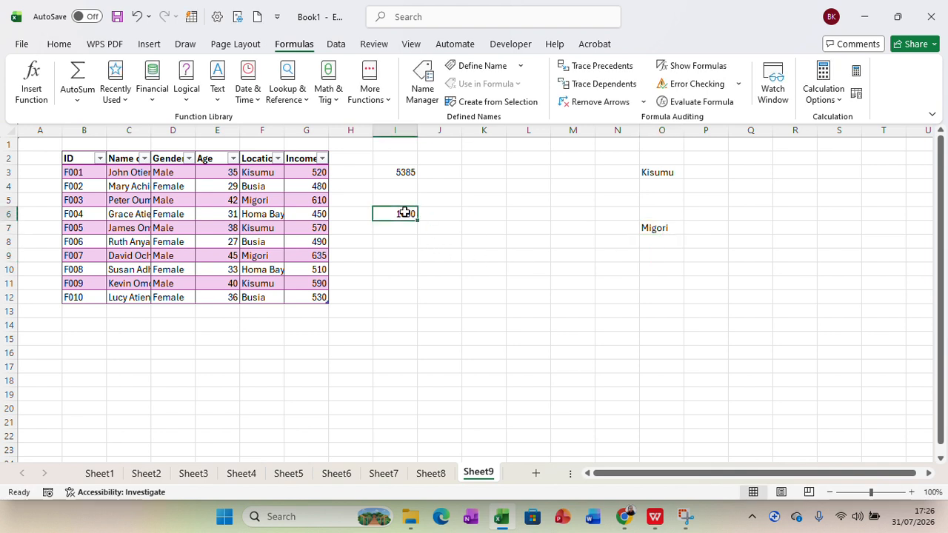
double_click(404, 212)
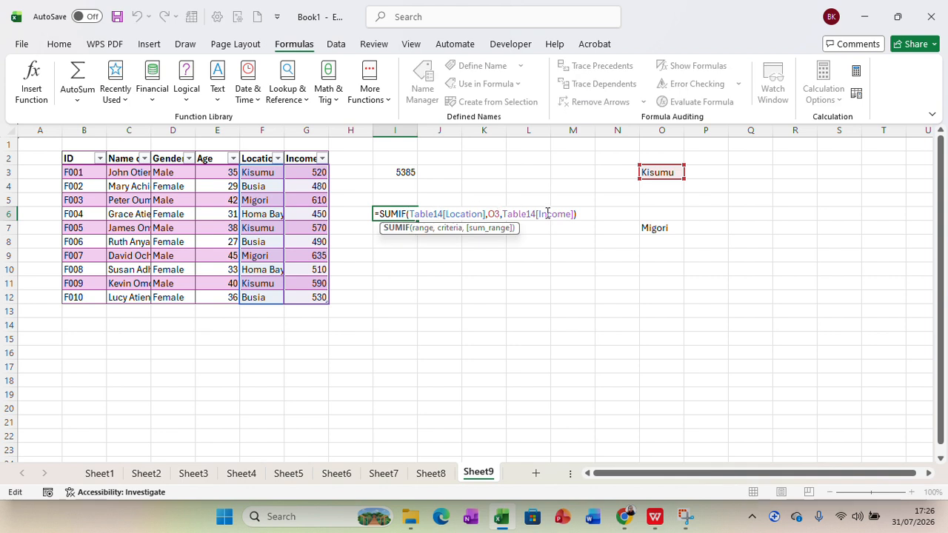
click(653, 227)
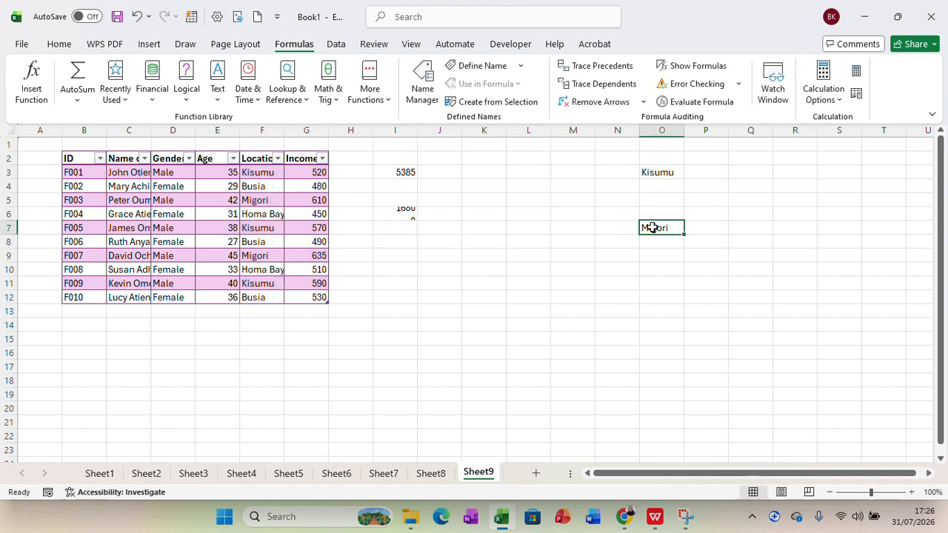
double_click(405, 214)
click(478, 269)
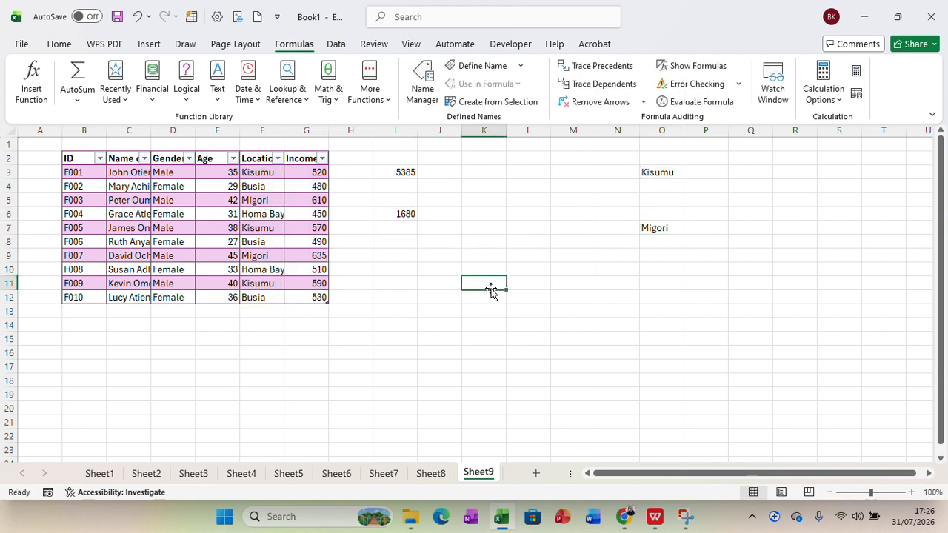
Enter =SUMIF(Table14[Location],O7,Table14[Income]) in I10, returning 1245 for Migori.
click(398, 269)
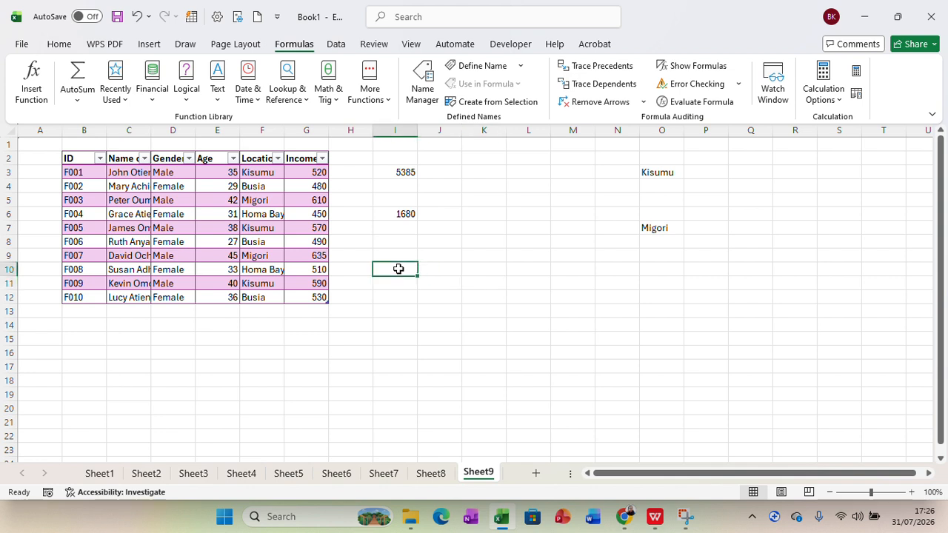
text(=)
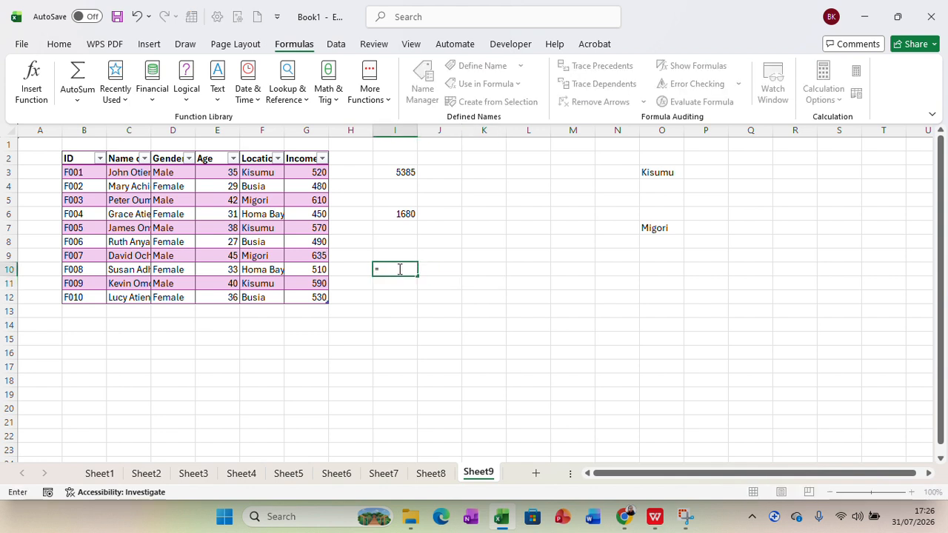
text(sum)
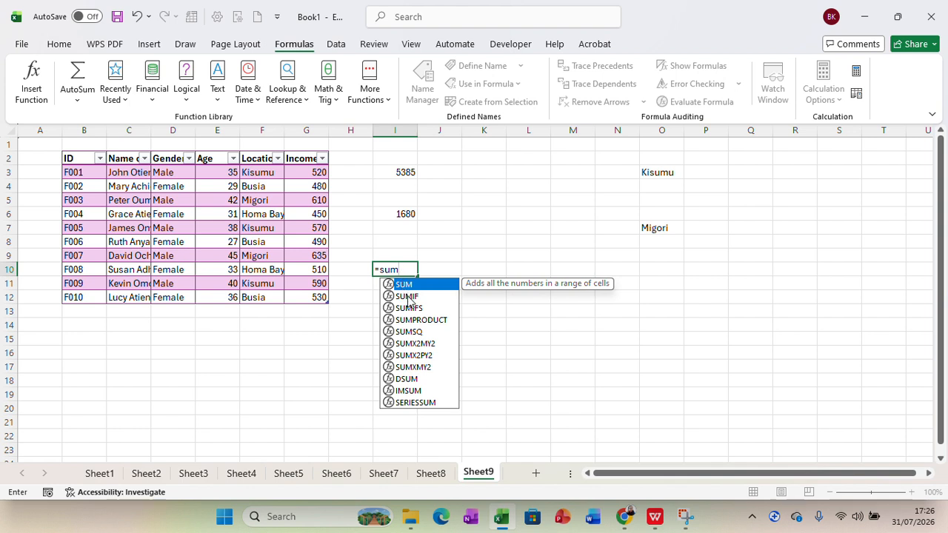
click(407, 296)
double_click(406, 297)
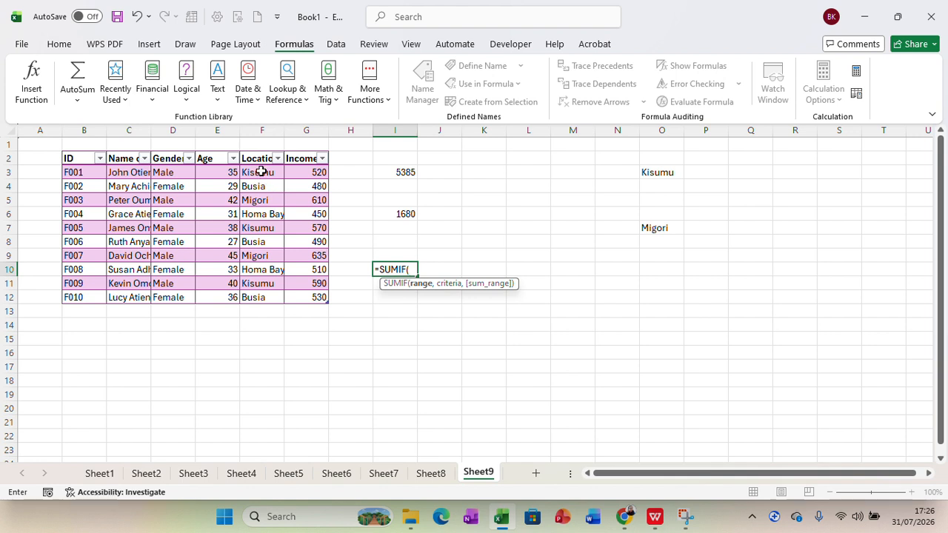
drag(261, 172, 262, 299)
text(,)
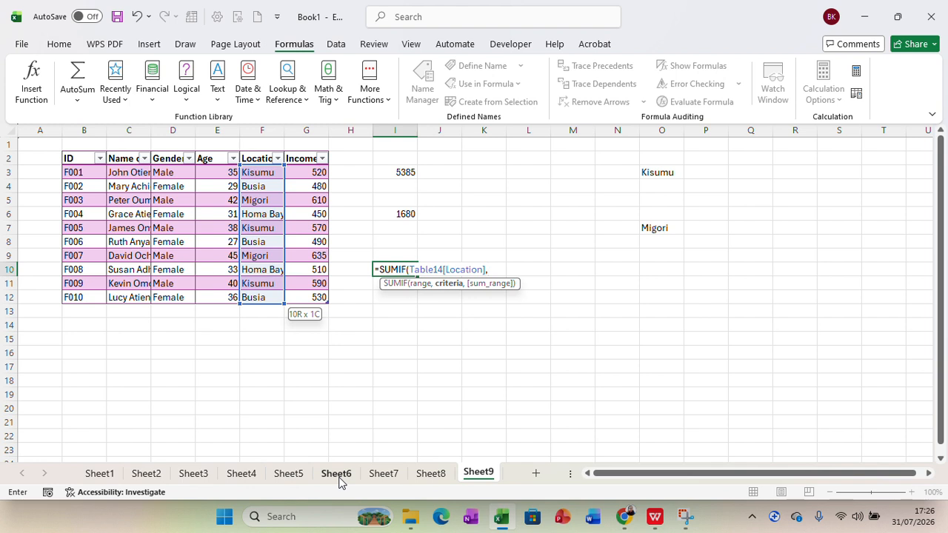
click(656, 229)
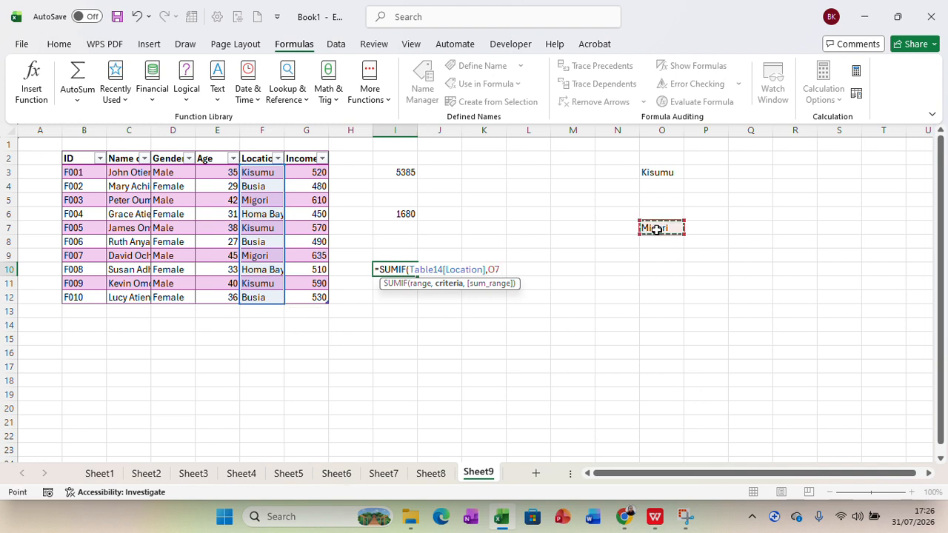
text(,)
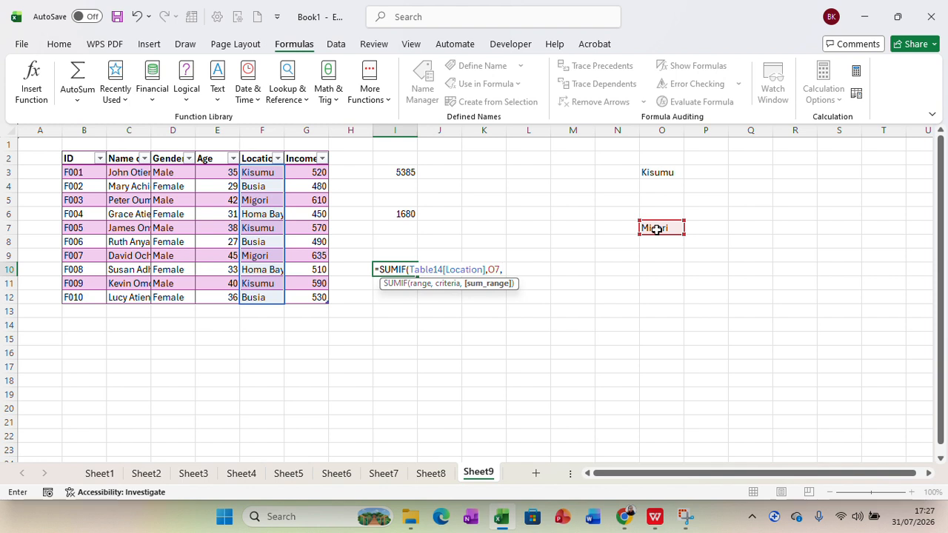
click(306, 171)
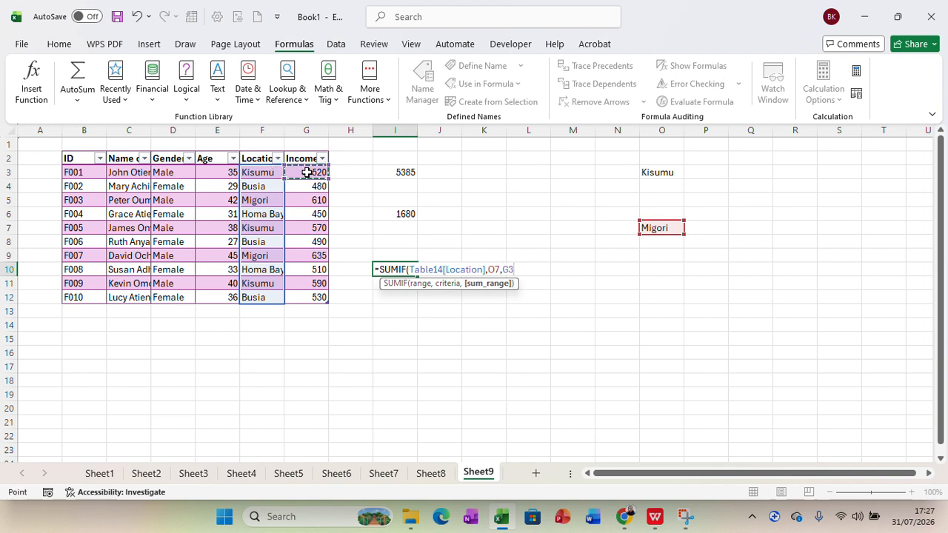
drag(307, 172, 308, 297)
key(Return)
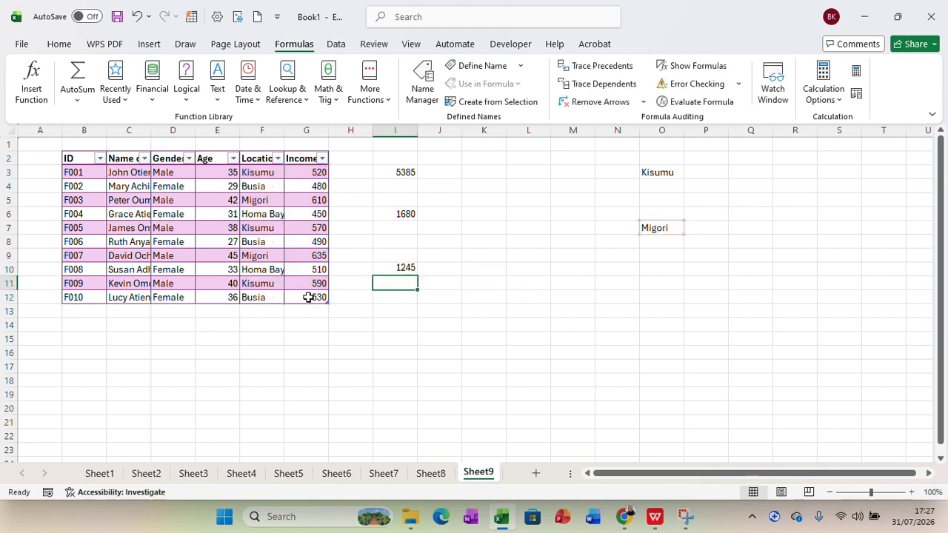